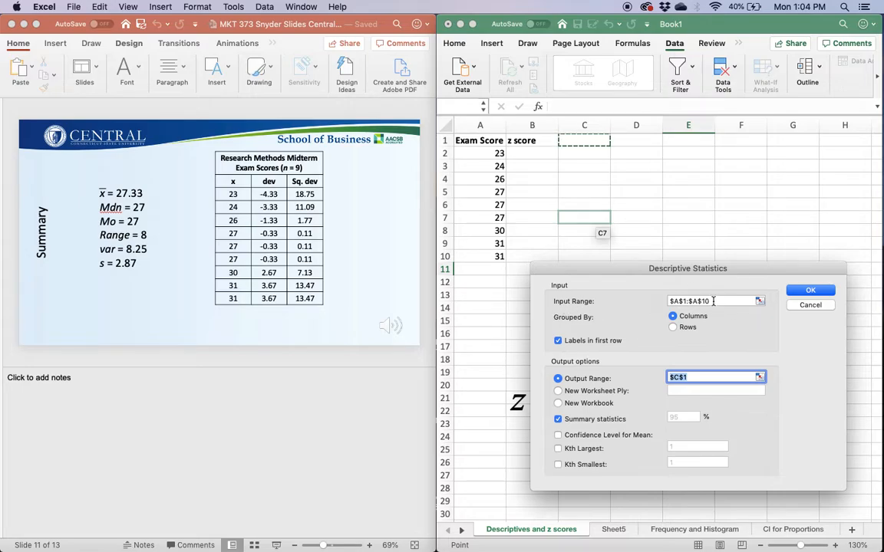
Run Descriptive Statistics with input range $A$1:$A$10 and output range starting at $D$1.
{"action": "left_click_drag", "start_coordinate": [709, 300], "coordinate": [664, 310]}
{"action": "key", "text": "BackSpace"}
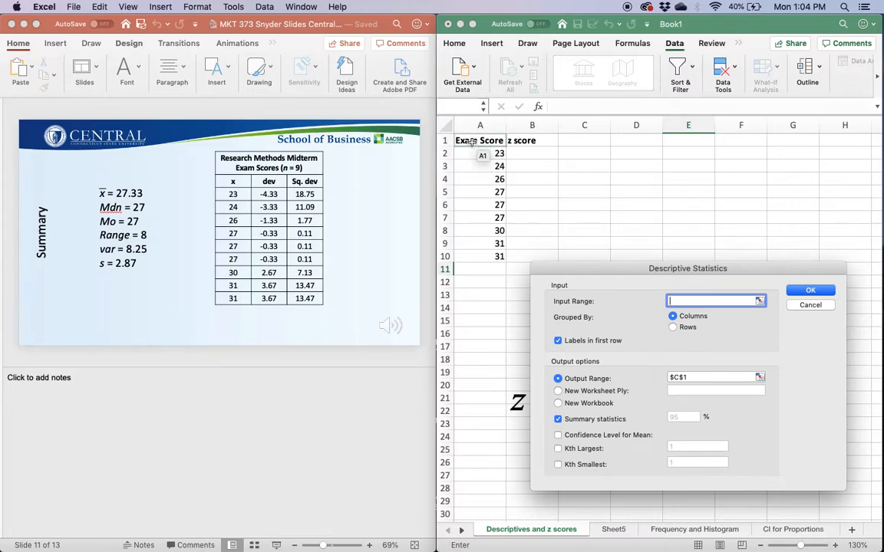
{"action": "left_click_drag", "start_coordinate": [471, 142], "coordinate": [460, 259]}
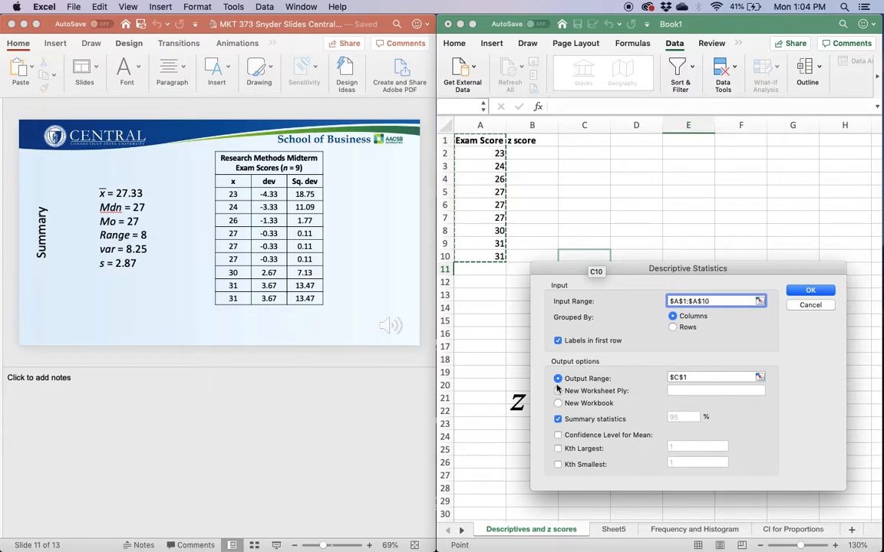
{"action": "left_click", "coordinate": [698, 377]}
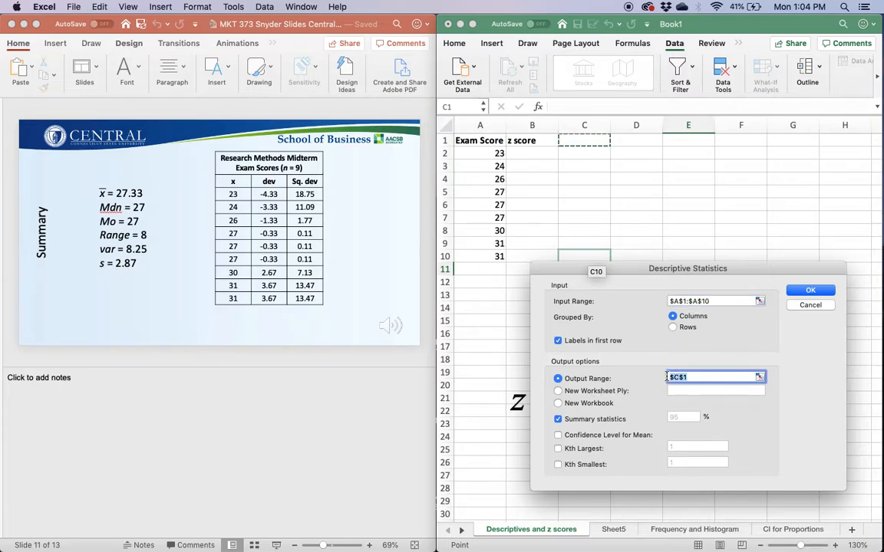
{"action": "key", "text": "BackSpace"}
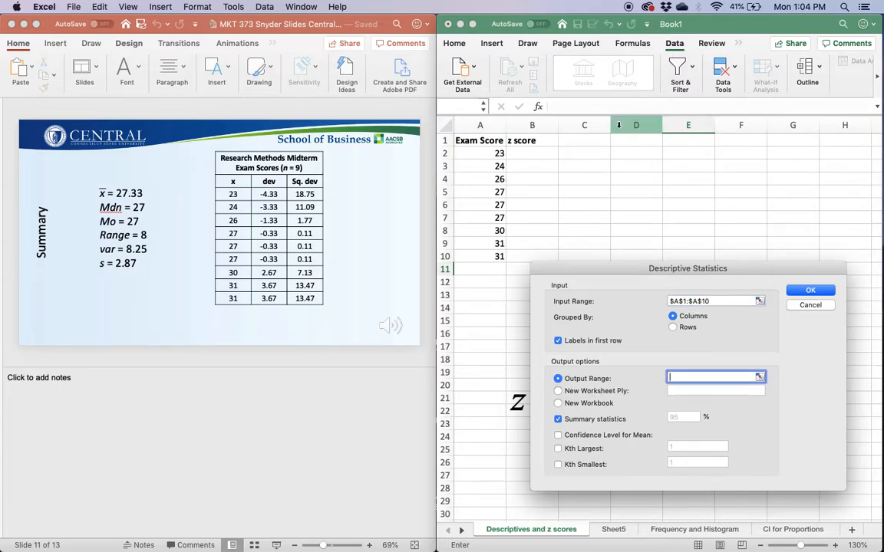
{"action": "left_click", "coordinate": [618, 140]}
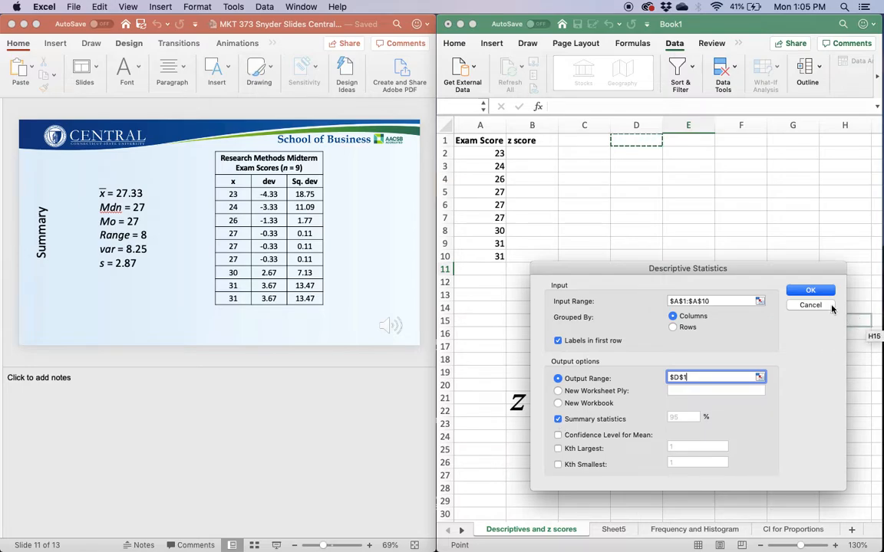
{"action": "left_click", "coordinate": [808, 292]}
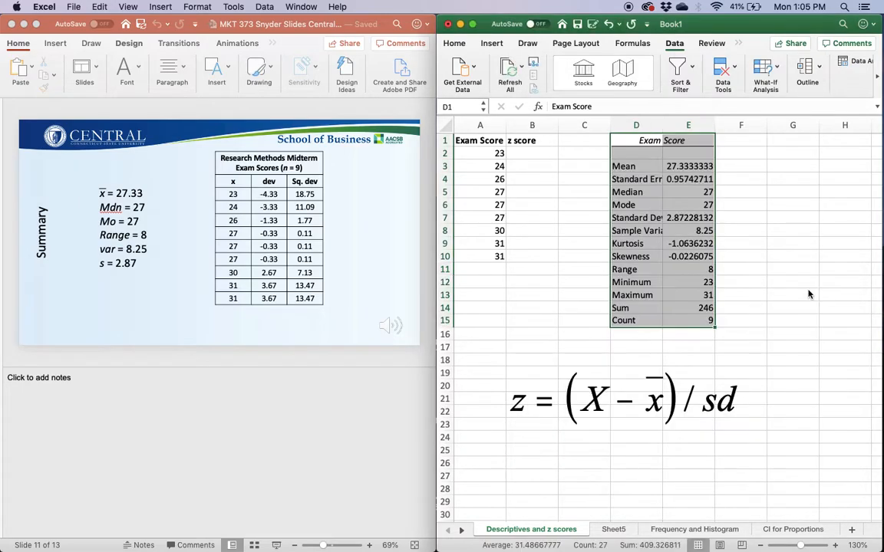
Autofit column D's width and reduce the Mean and Standard Error values to two decimal places.
{"action": "double_click", "coordinate": [662, 125]}
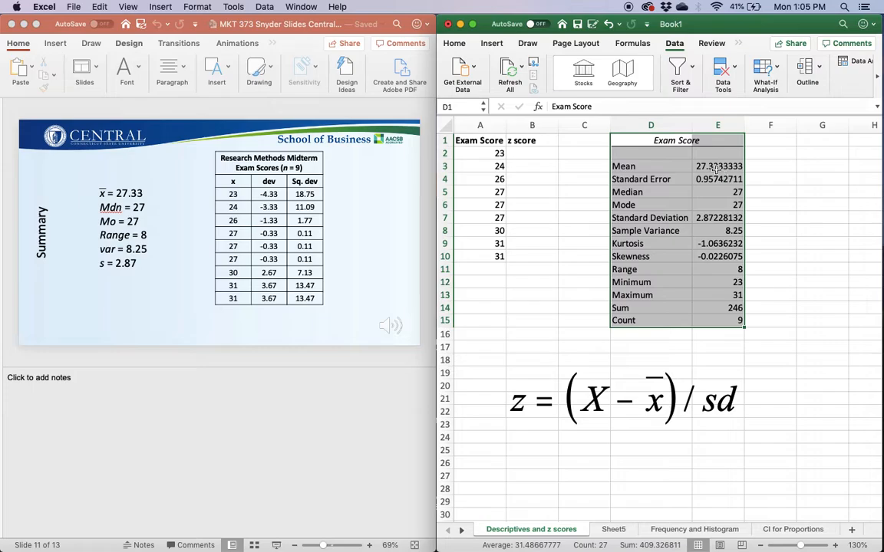
{"action": "left_click_drag", "start_coordinate": [712, 166], "coordinate": [713, 175]}
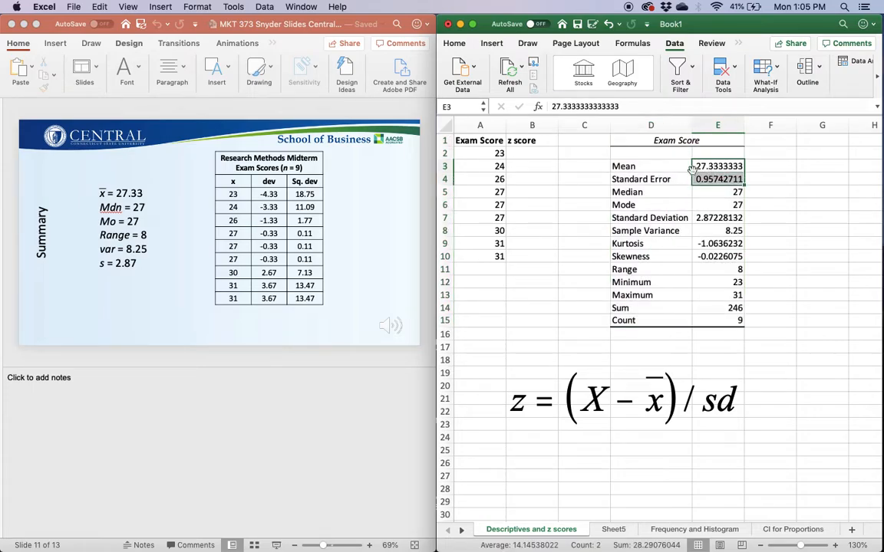
{"action": "left_click", "coordinate": [455, 44]}
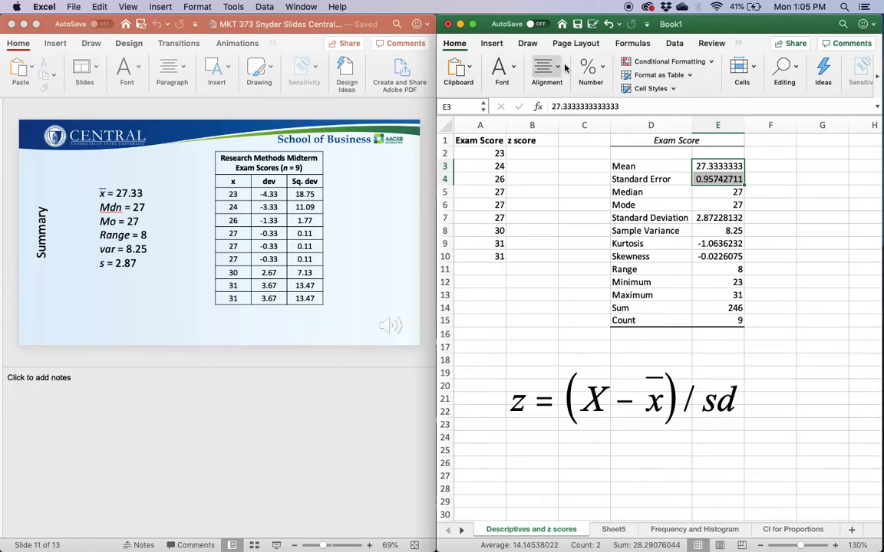
{"action": "left_click", "coordinate": [589, 71]}
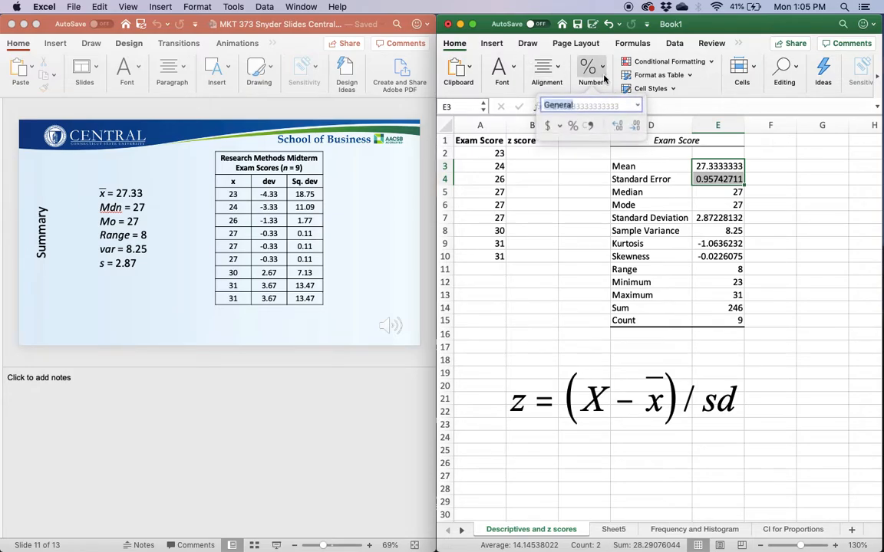
{"action": "left_click", "coordinate": [632, 122]}
{"action": "left_click", "coordinate": [632, 123]}
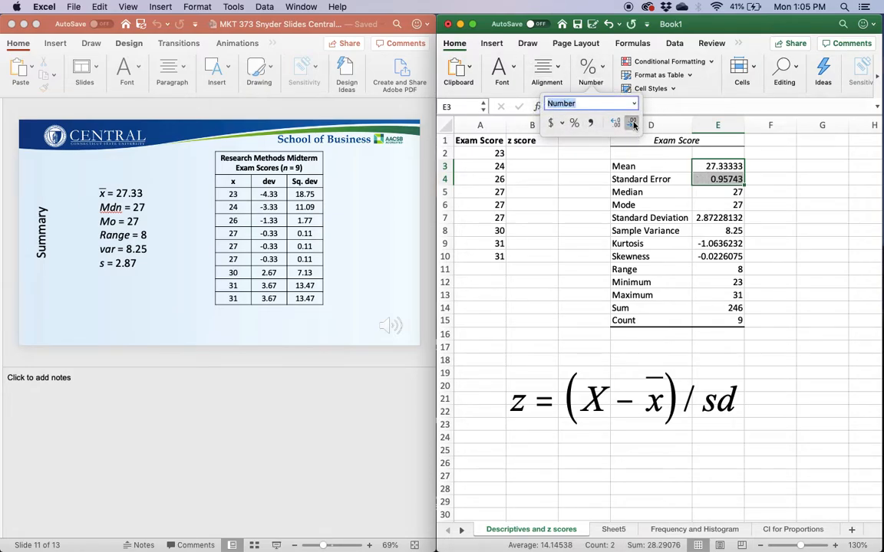
{"action": "left_click", "coordinate": [632, 123]}
{"action": "left_click", "coordinate": [632, 123]}
{"action": "left_click", "coordinate": [632, 123]}
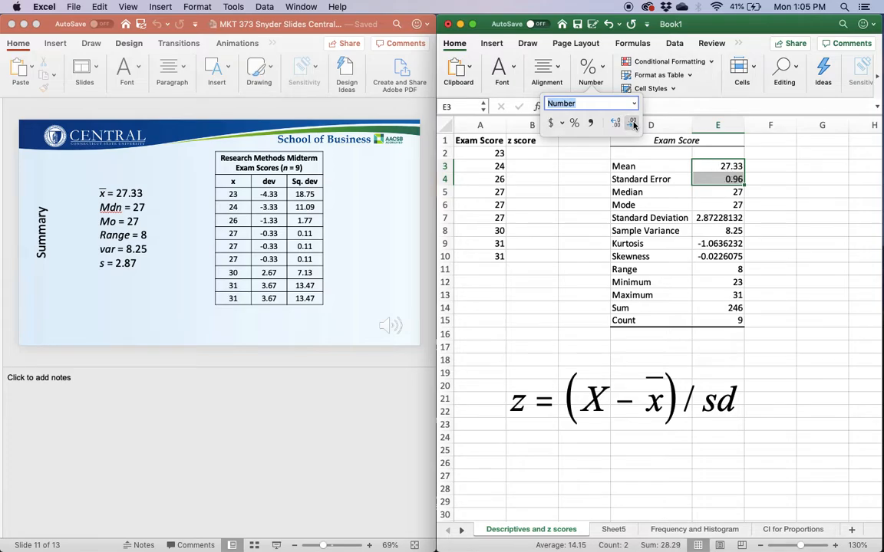
Reduce the Standard Deviation value to two decimal places.
{"action": "left_click", "coordinate": [720, 218]}
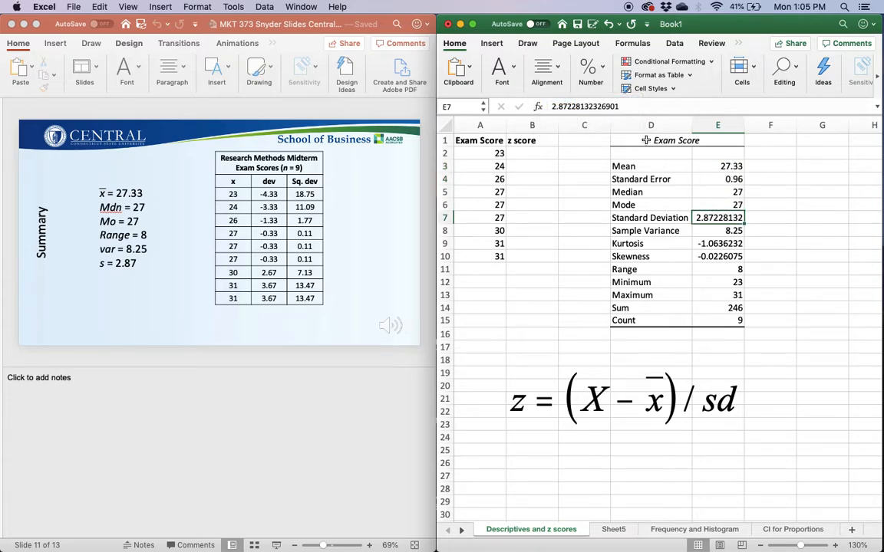
{"action": "left_click", "coordinate": [597, 73]}
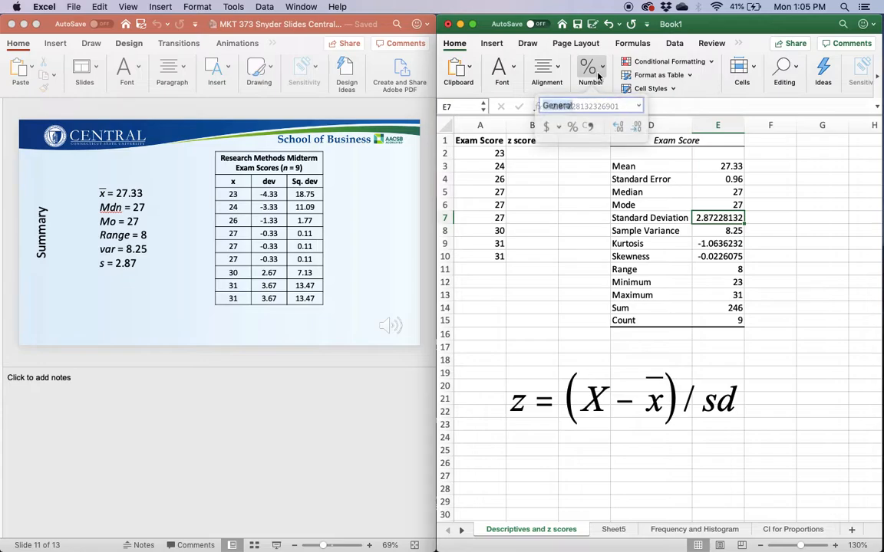
{"action": "left_click", "coordinate": [632, 123]}
{"action": "left_click", "coordinate": [632, 124]}
{"action": "left_click", "coordinate": [632, 123]}
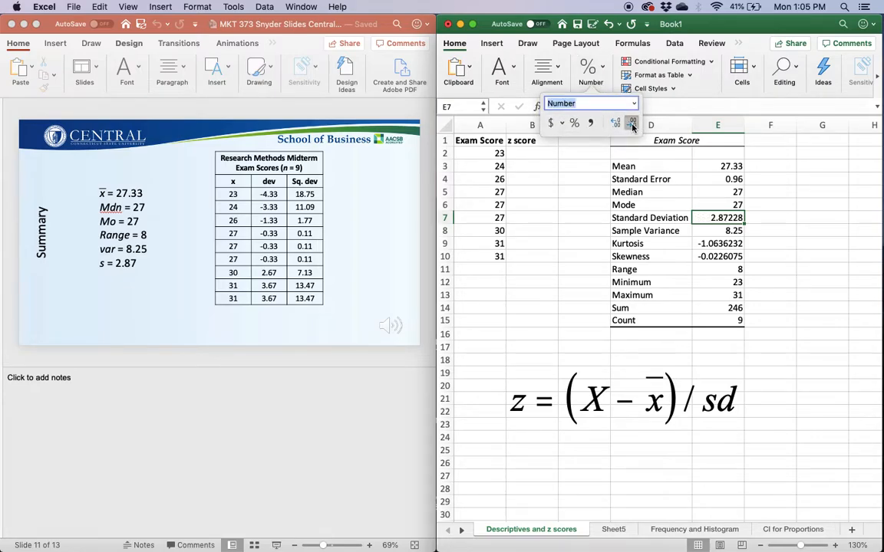
{"action": "left_click", "coordinate": [632, 123]}
{"action": "left_click", "coordinate": [632, 124]}
{"action": "left_click", "coordinate": [632, 123]}
{"action": "left_click", "coordinate": [800, 306]}
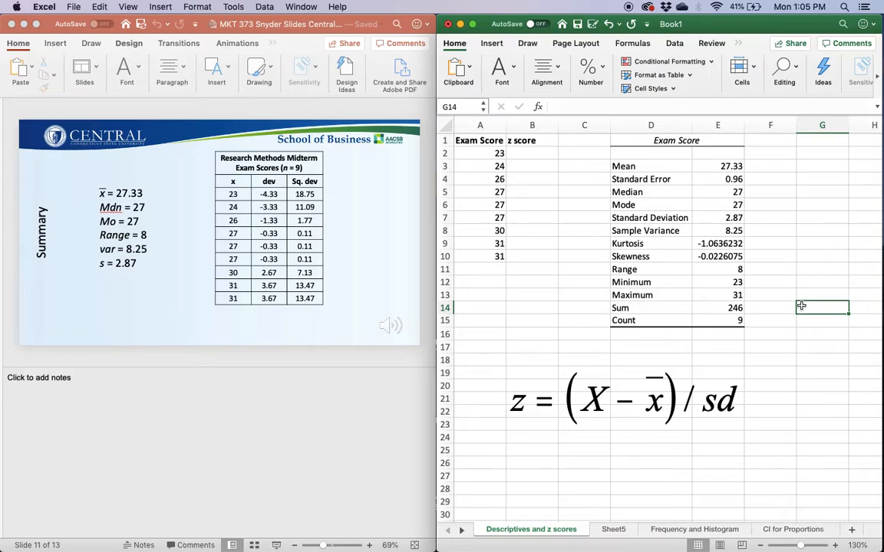
Start a z score formula in B2 subtracting the mean from A2 and dividing by the standard deviation: =(A2-E3)/E7.
{"action": "left_click", "coordinate": [708, 164]}
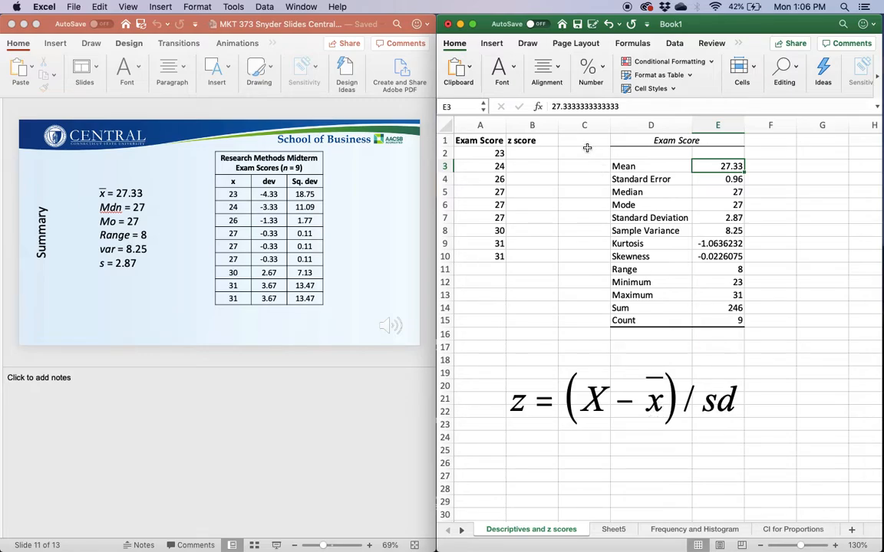
{"action": "left_click", "coordinate": [528, 154]}
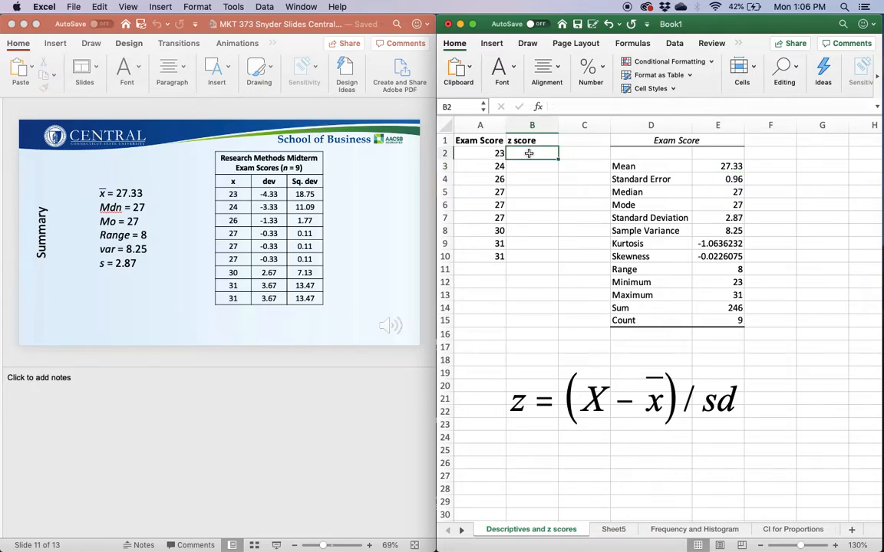
{"action": "type", "text": "="}
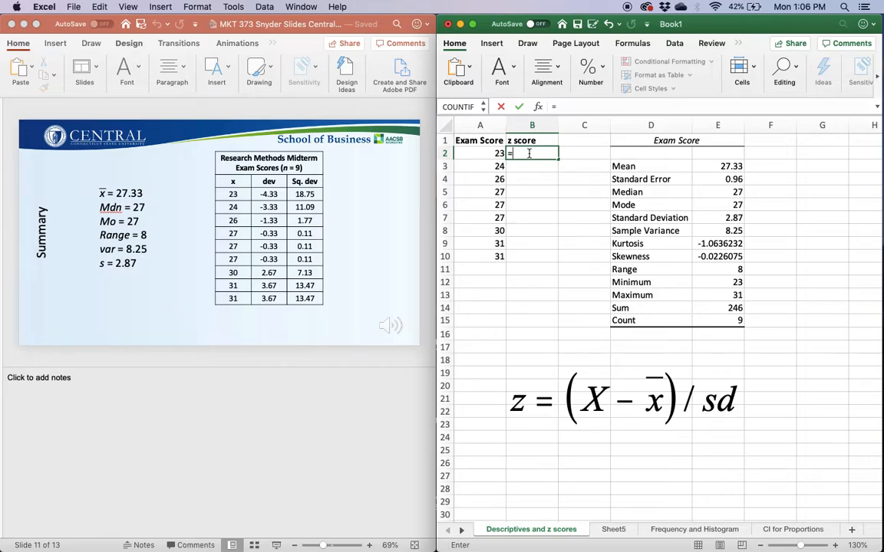
{"action": "type", "text": "("}
{"action": "left_click", "coordinate": [484, 155]}
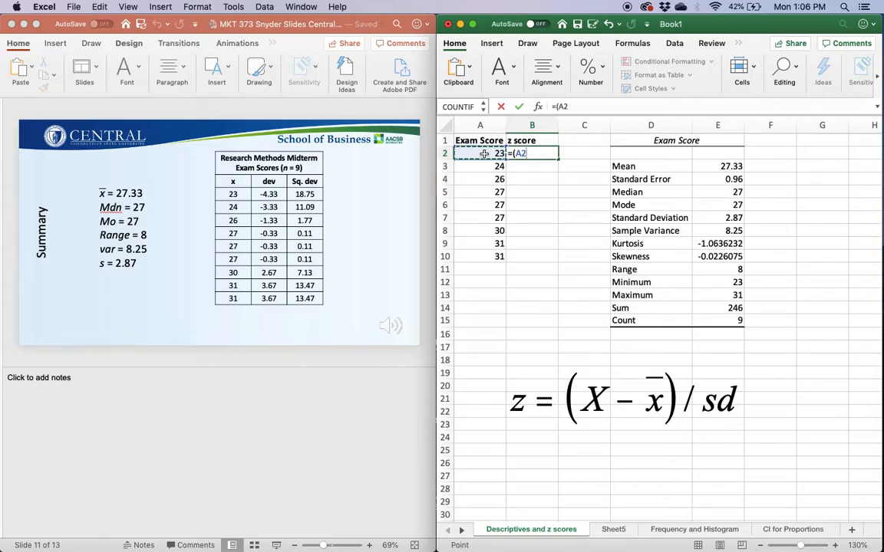
{"action": "type", "text": "-"}
{"action": "left_click", "coordinate": [722, 167]}
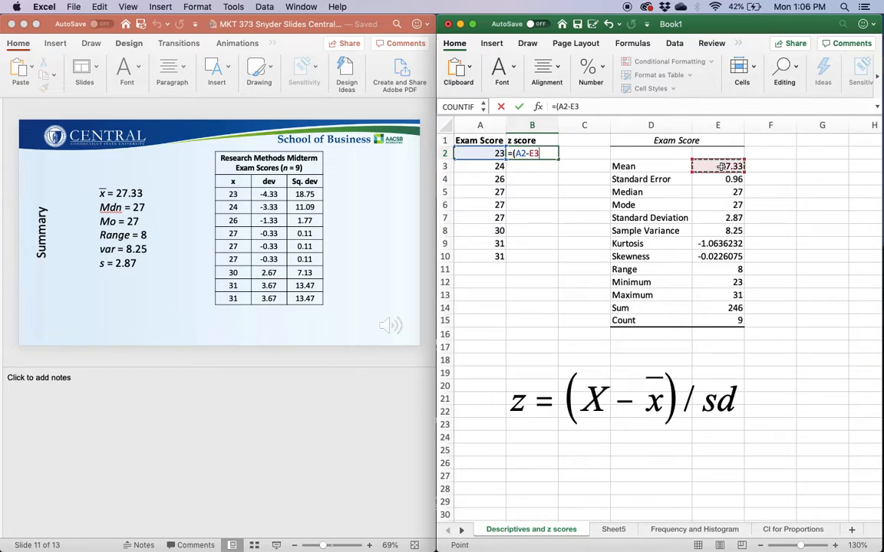
{"action": "type", "text": ")/"}
{"action": "left_click", "coordinate": [724, 217]}
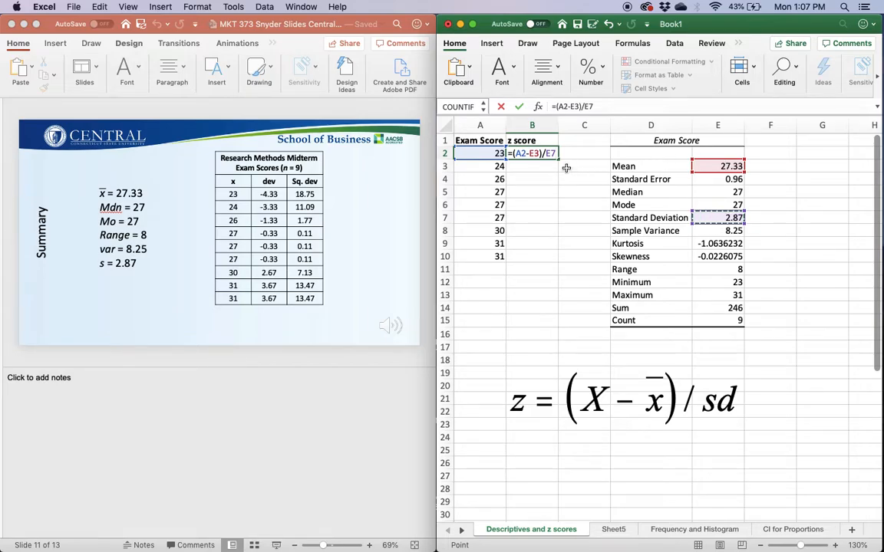
Make the mean and standard deviation references absolute so the formula reads =(A2-$E$3)/$E$7, and commit it.
{"action": "left_click", "coordinate": [529, 153]}
{"action": "type", "text": "$"}
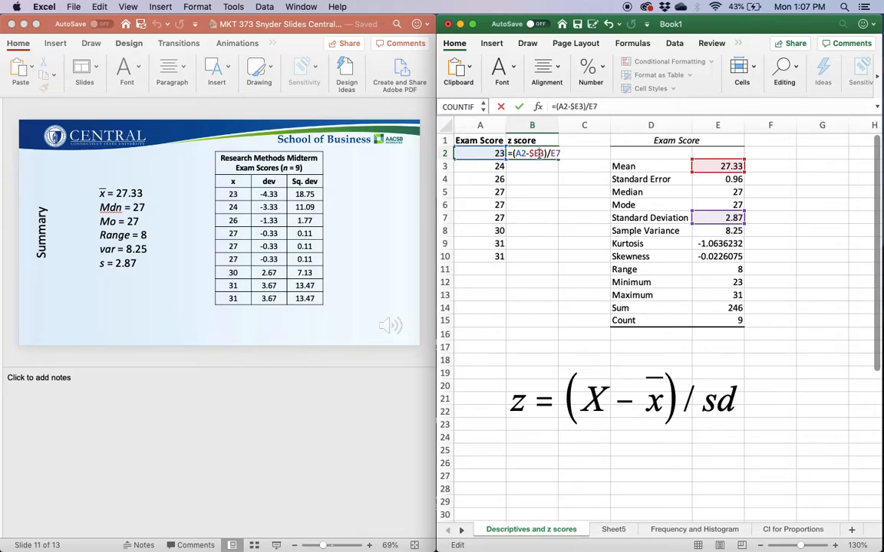
{"action": "left_click", "coordinate": [539, 153]}
{"action": "type", "text": "$"}
{"action": "left_click", "coordinate": [555, 153]}
{"action": "type", "text": "$"}
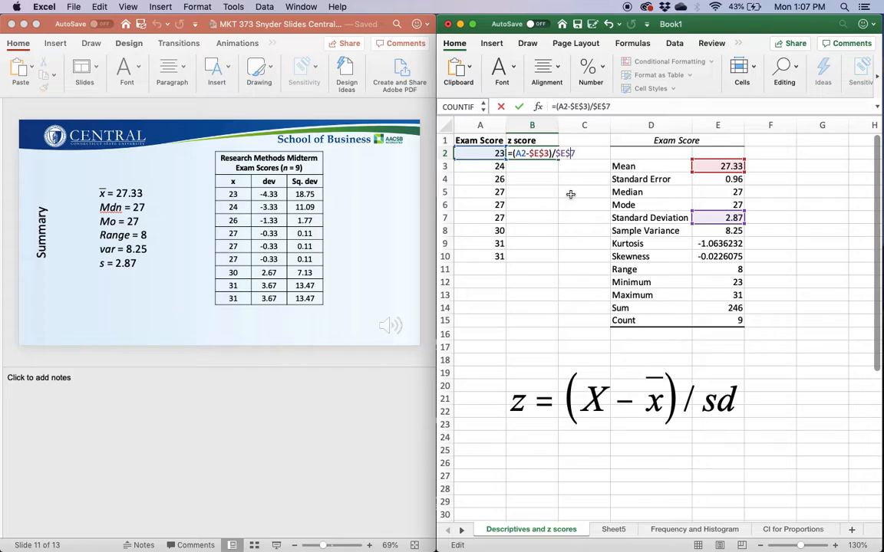
{"action": "key", "text": "Right"}
{"action": "type", "text": "$"}
{"action": "key", "text": "Return"}
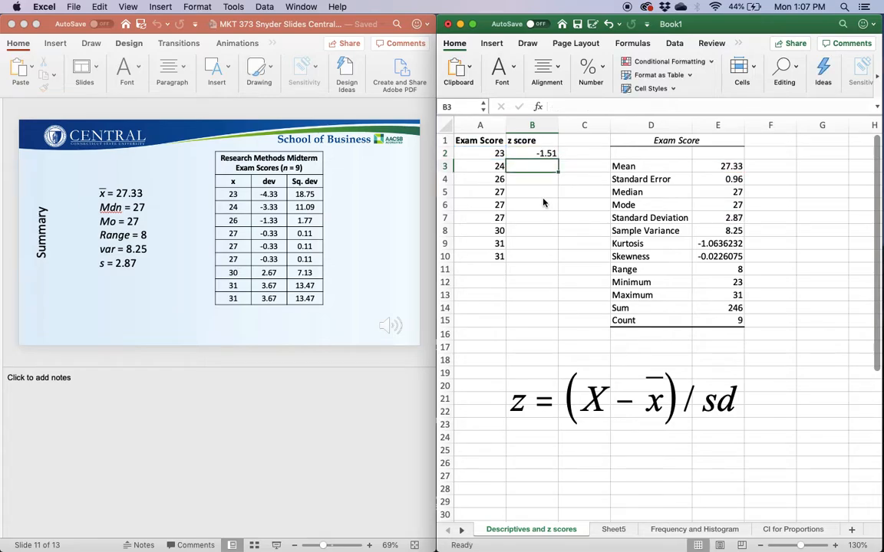
Fill the z score formula down from B2 through B10.
{"action": "left_click", "coordinate": [522, 154]}
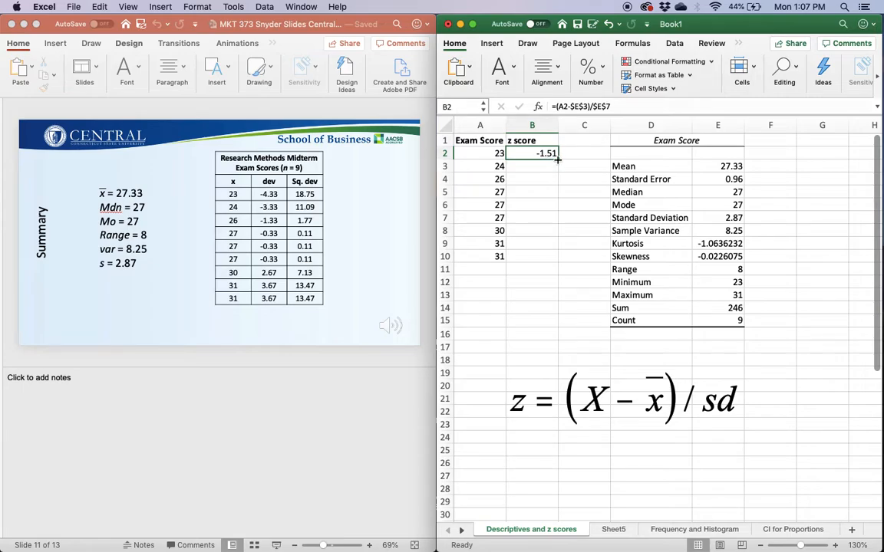
{"action": "left_click_drag", "start_coordinate": [558, 158], "coordinate": [556, 261]}
{"action": "left_click", "coordinate": [538, 320]}
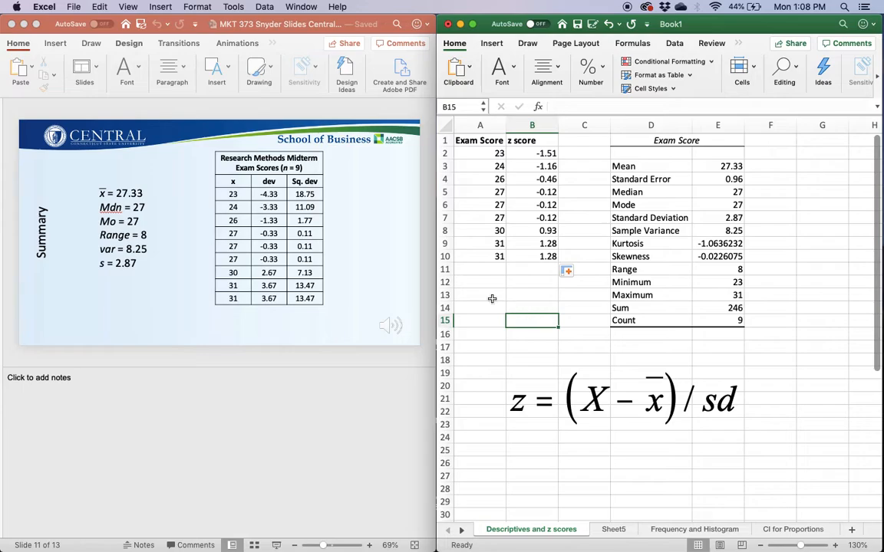
Switch to PowerPoint and move ahead to the Standard Scores (z) slide.
{"action": "left_click", "coordinate": [317, 384]}
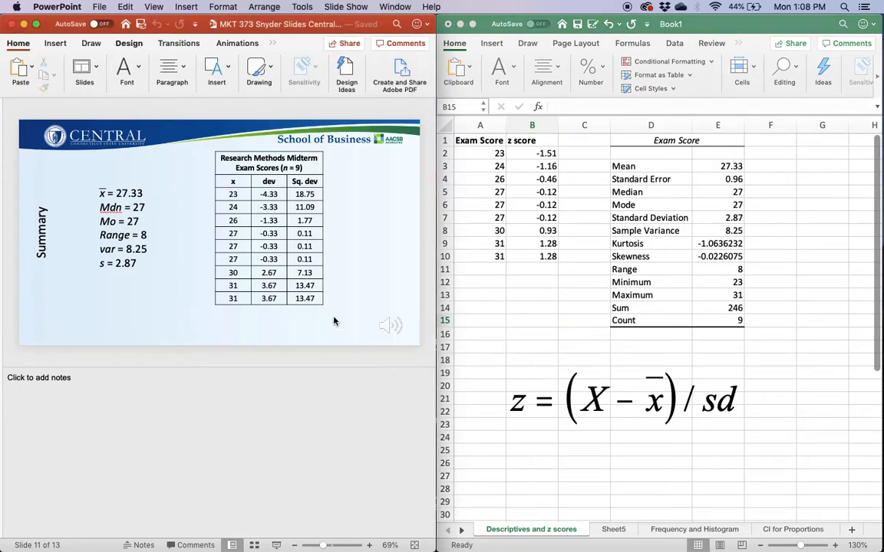
{"action": "scroll", "coordinate": [335, 320], "scroll_direction": "down", "scroll_amount": 2}
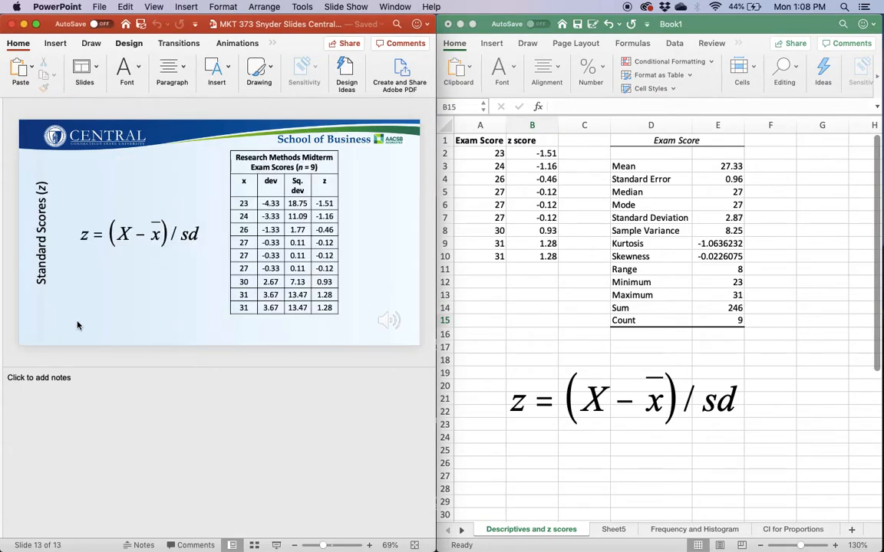